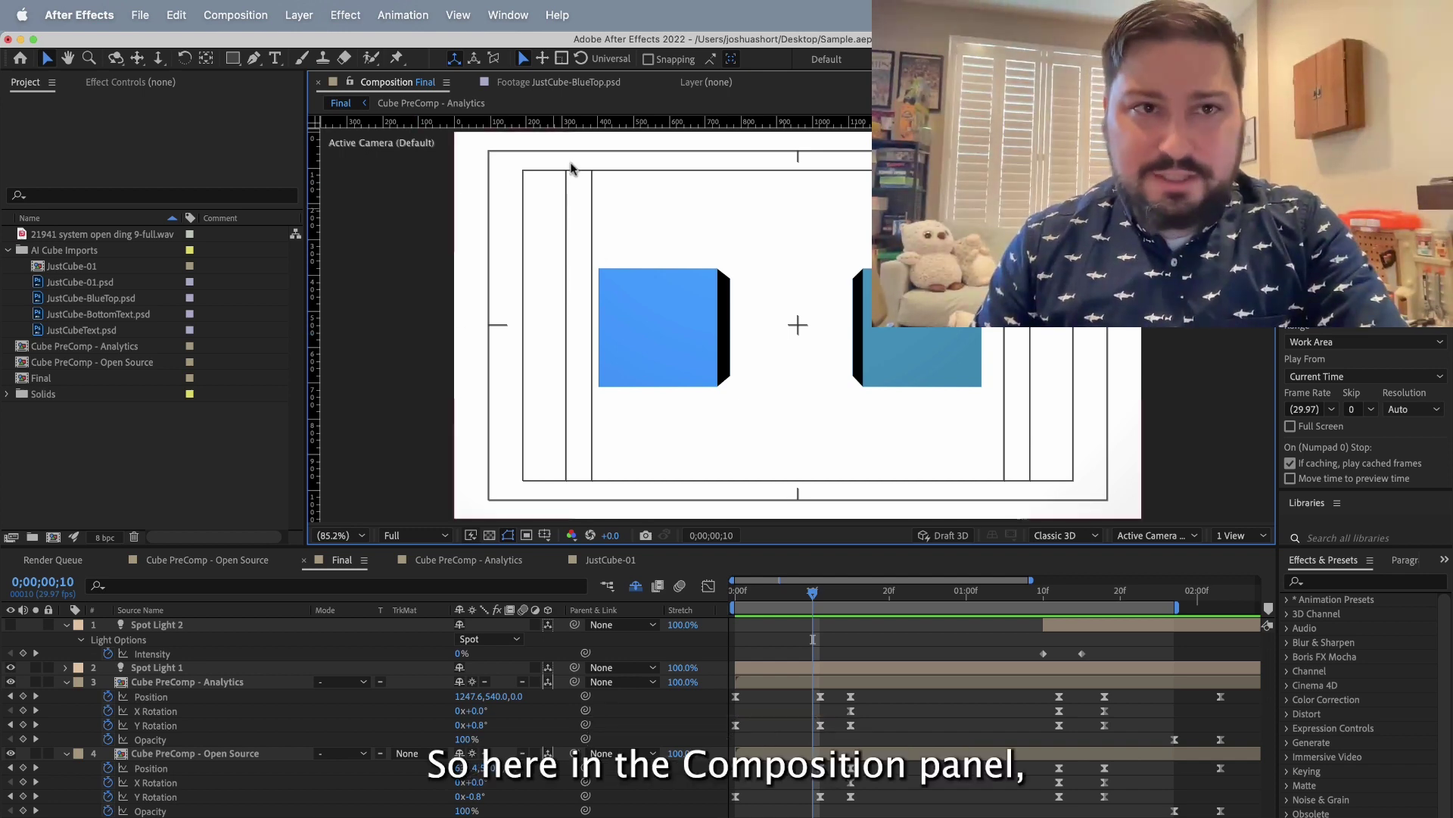
# - Set the Final composition's preview resolution to Quarter in the Composition panel
pyautogui.click(392, 535)
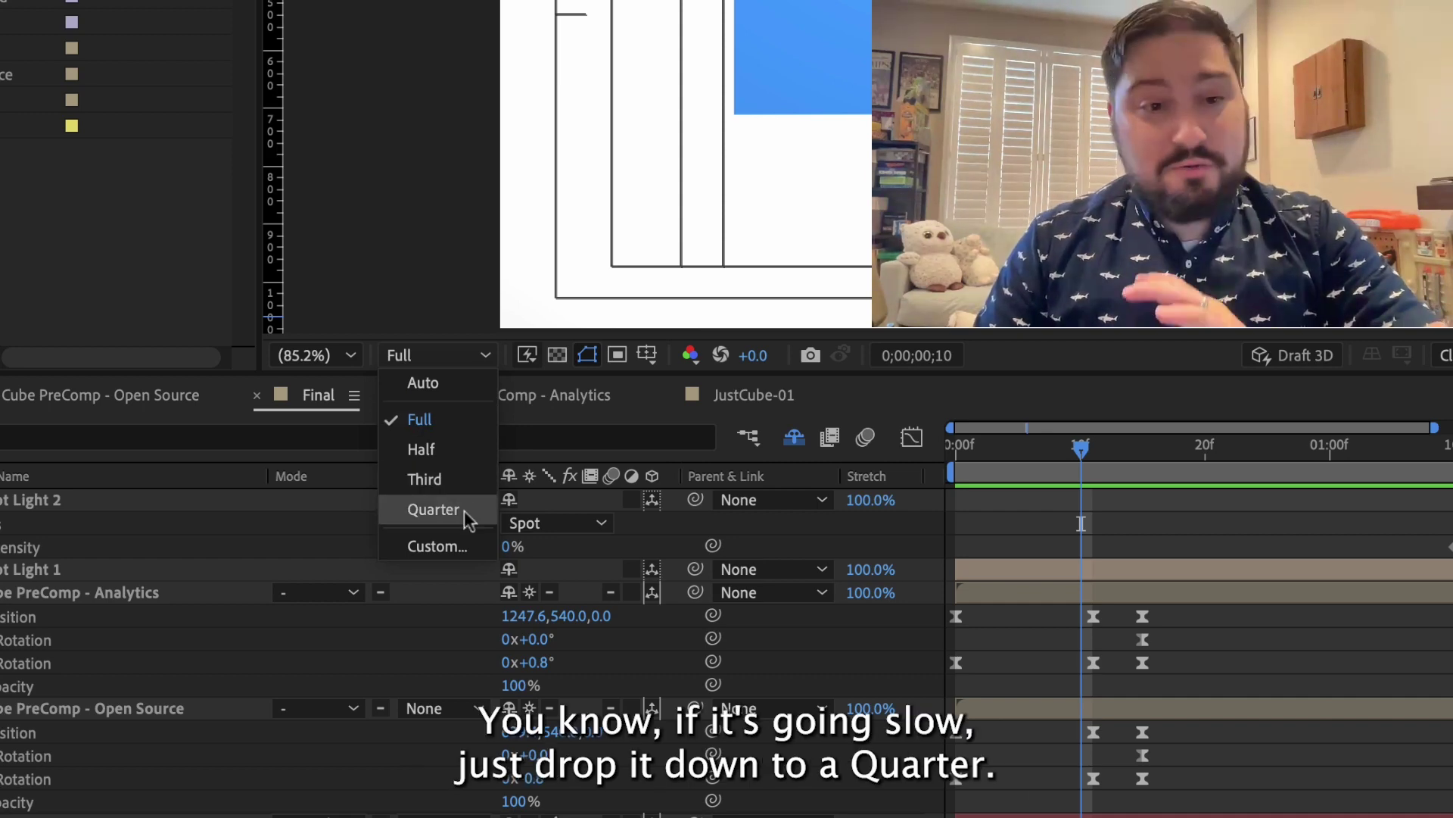
pyautogui.click(434, 510)
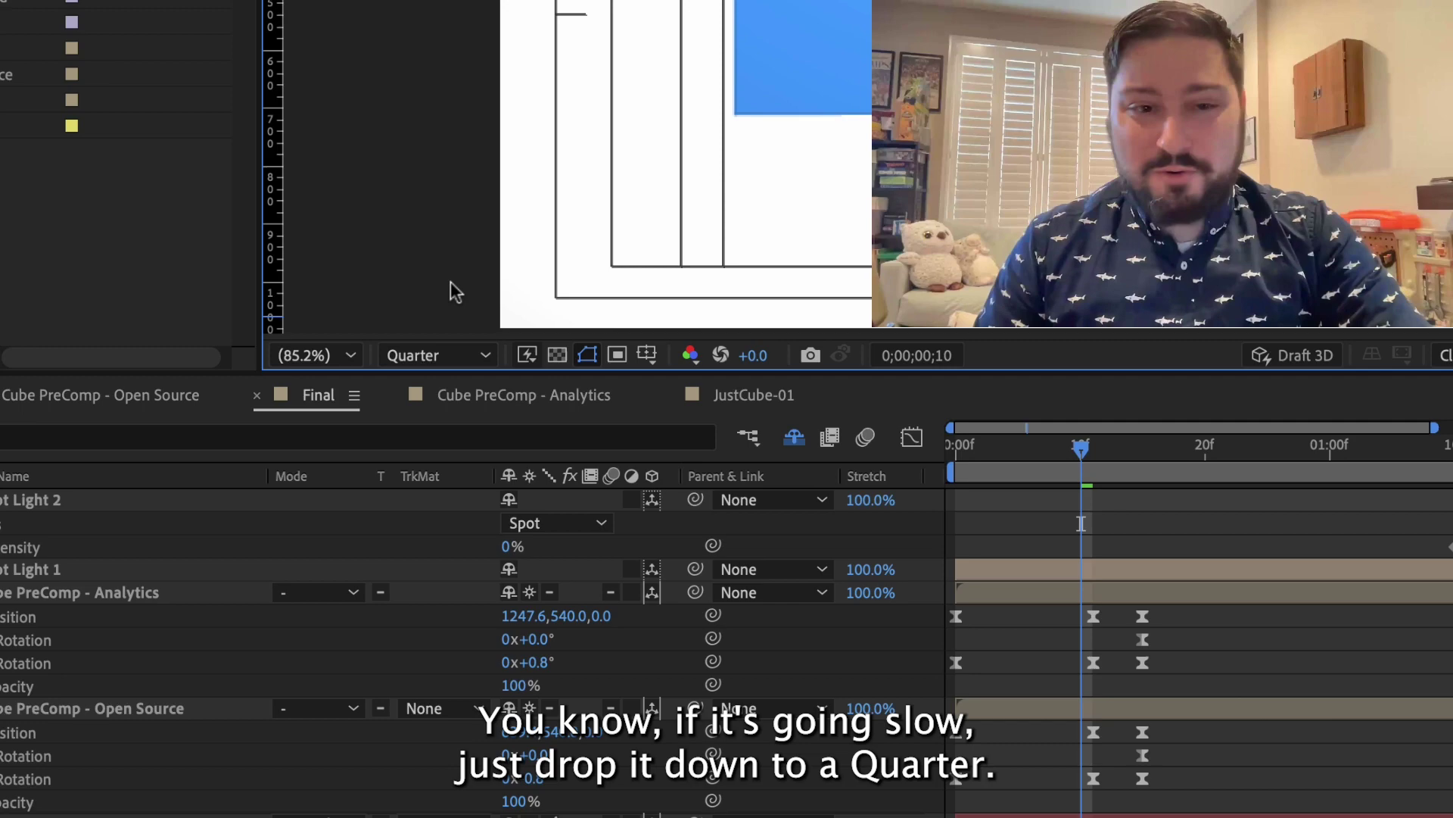
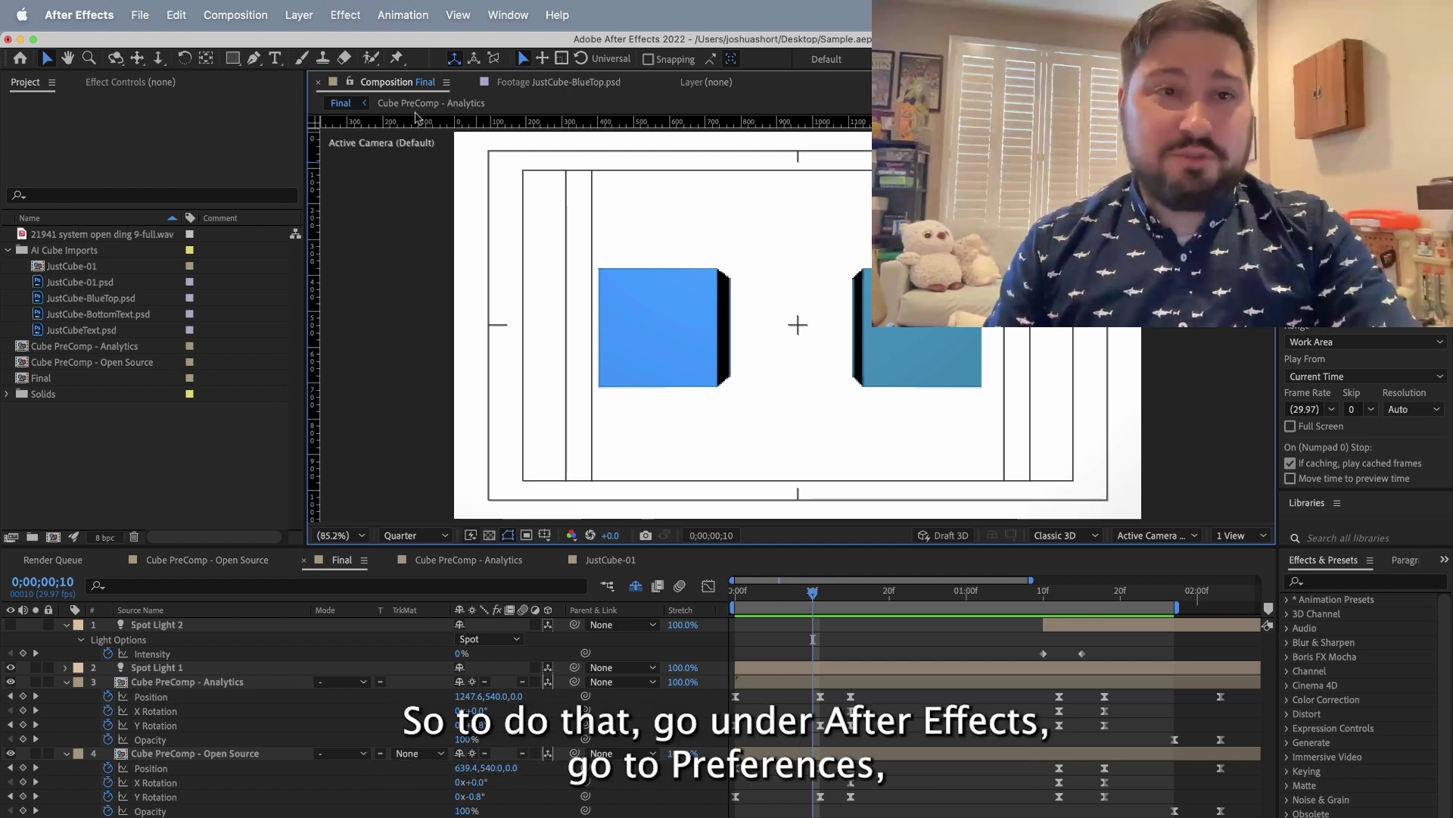
# - Open the After Effects Preferences menu on the Memory & Performance page
pyautogui.click(84, 11)
pyautogui.moveTo(76, 74)
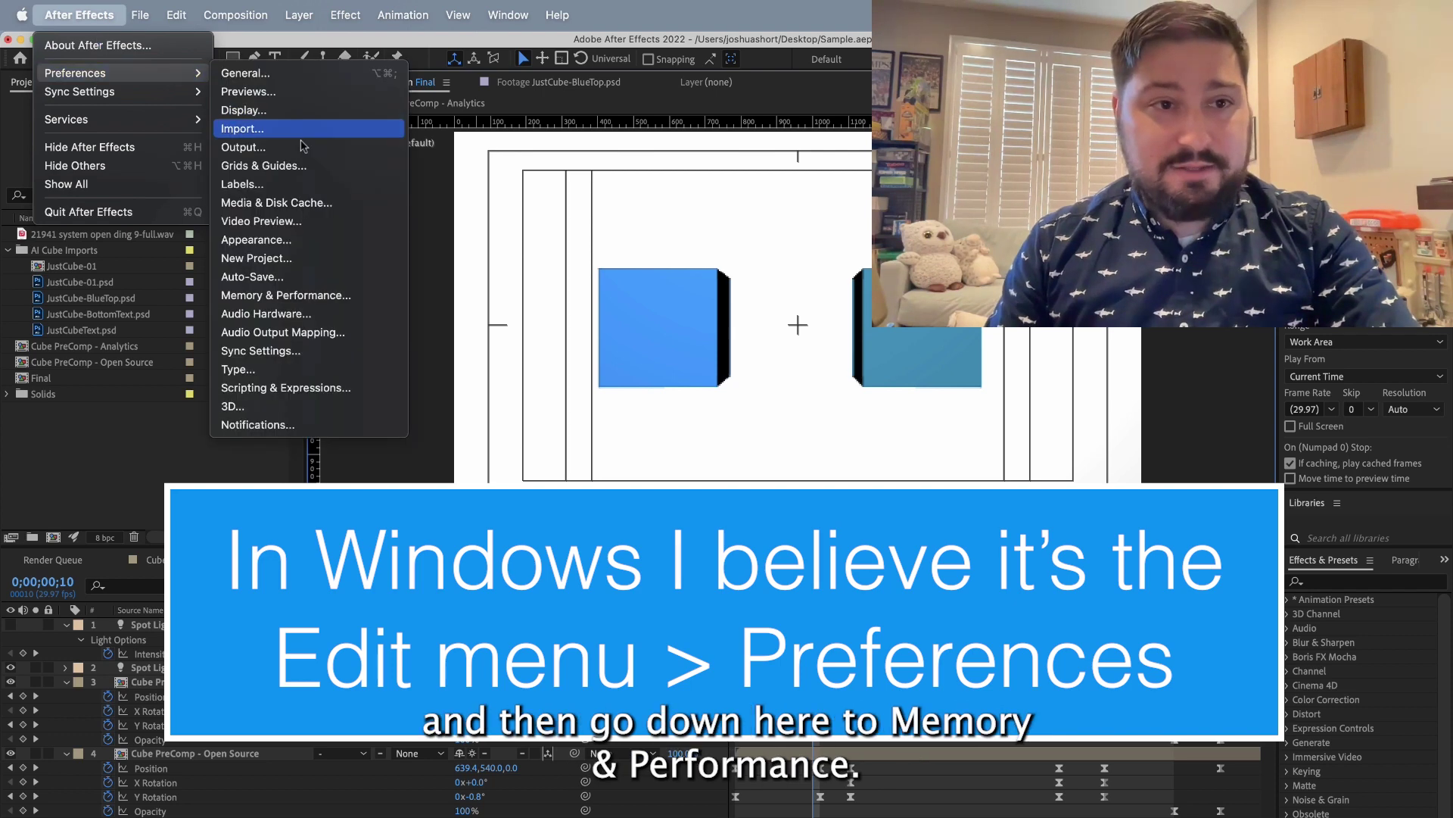
pyautogui.click(360, 294)
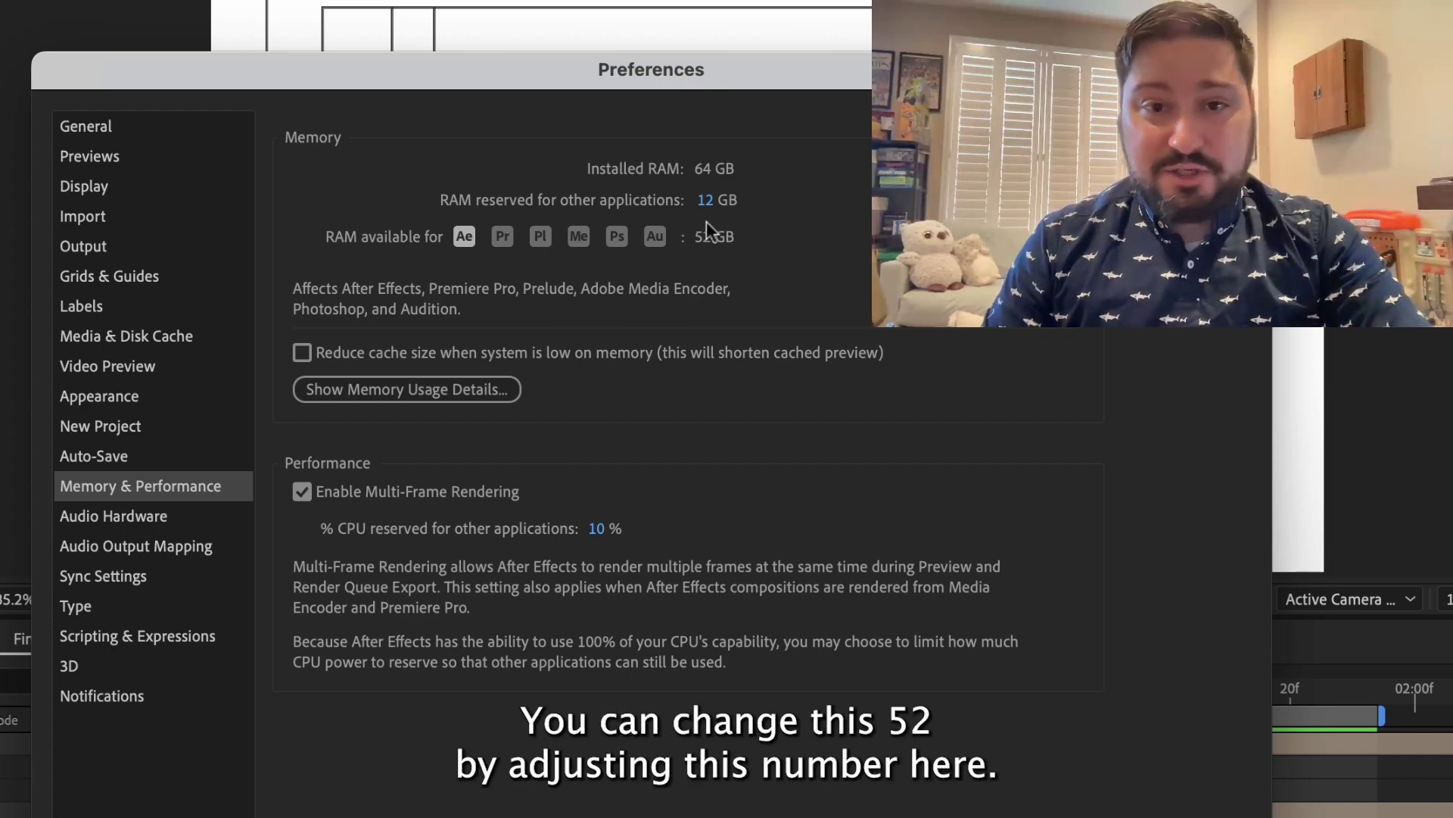
pyautogui.click(706, 202)
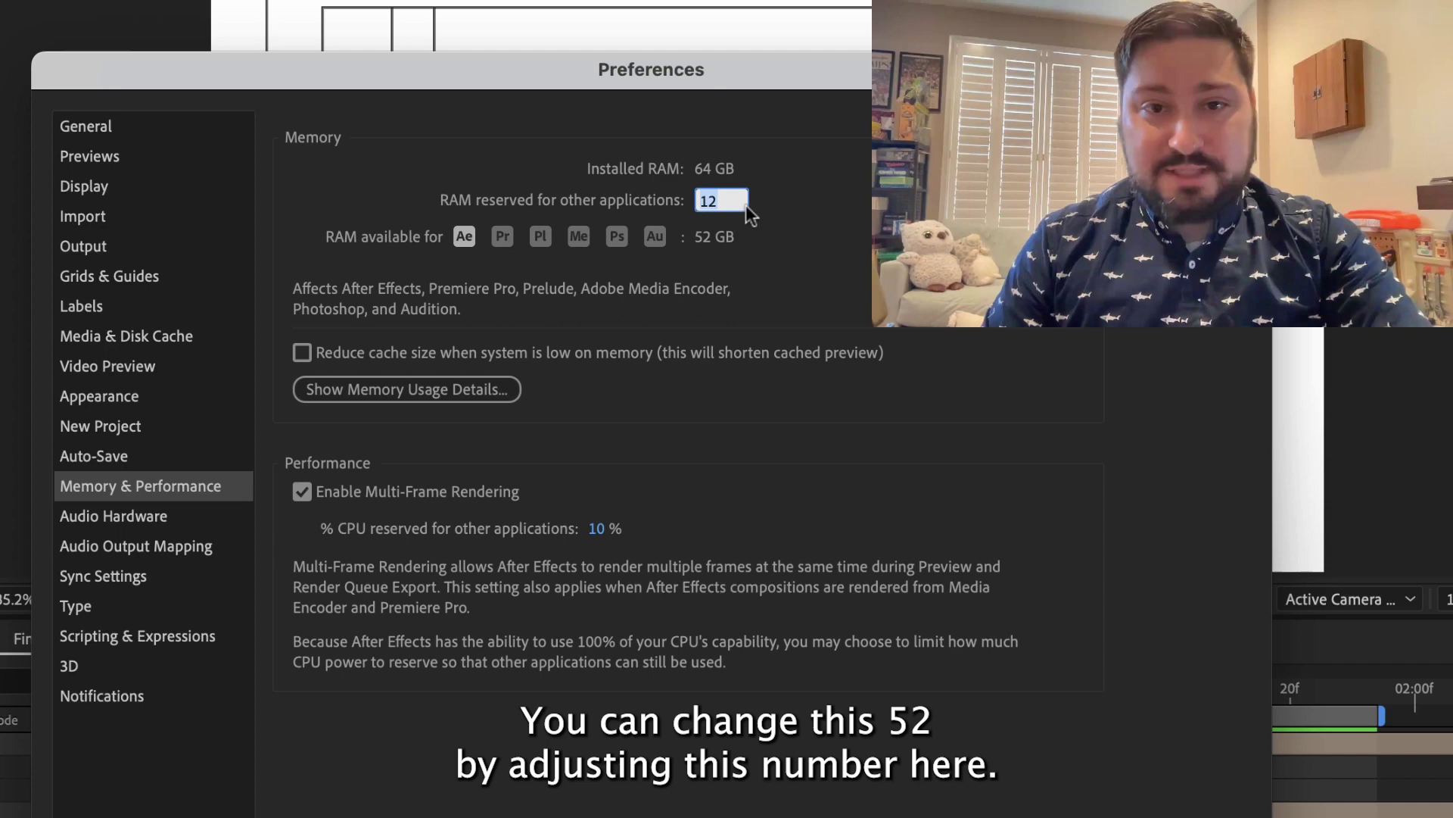
pyautogui.write('16')
pyautogui.press('Return')
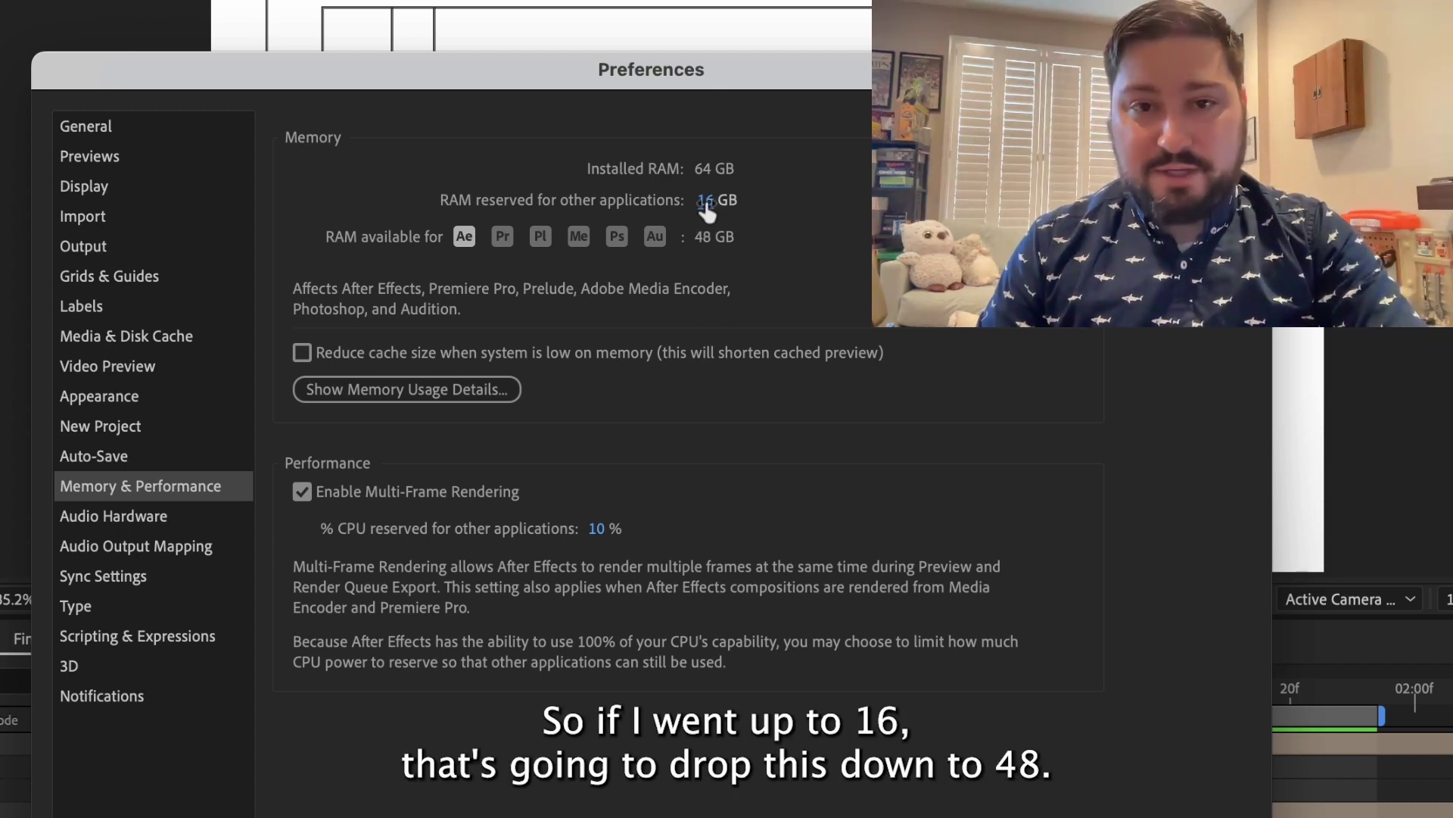
pyautogui.write('12')
pyautogui.press('Return')
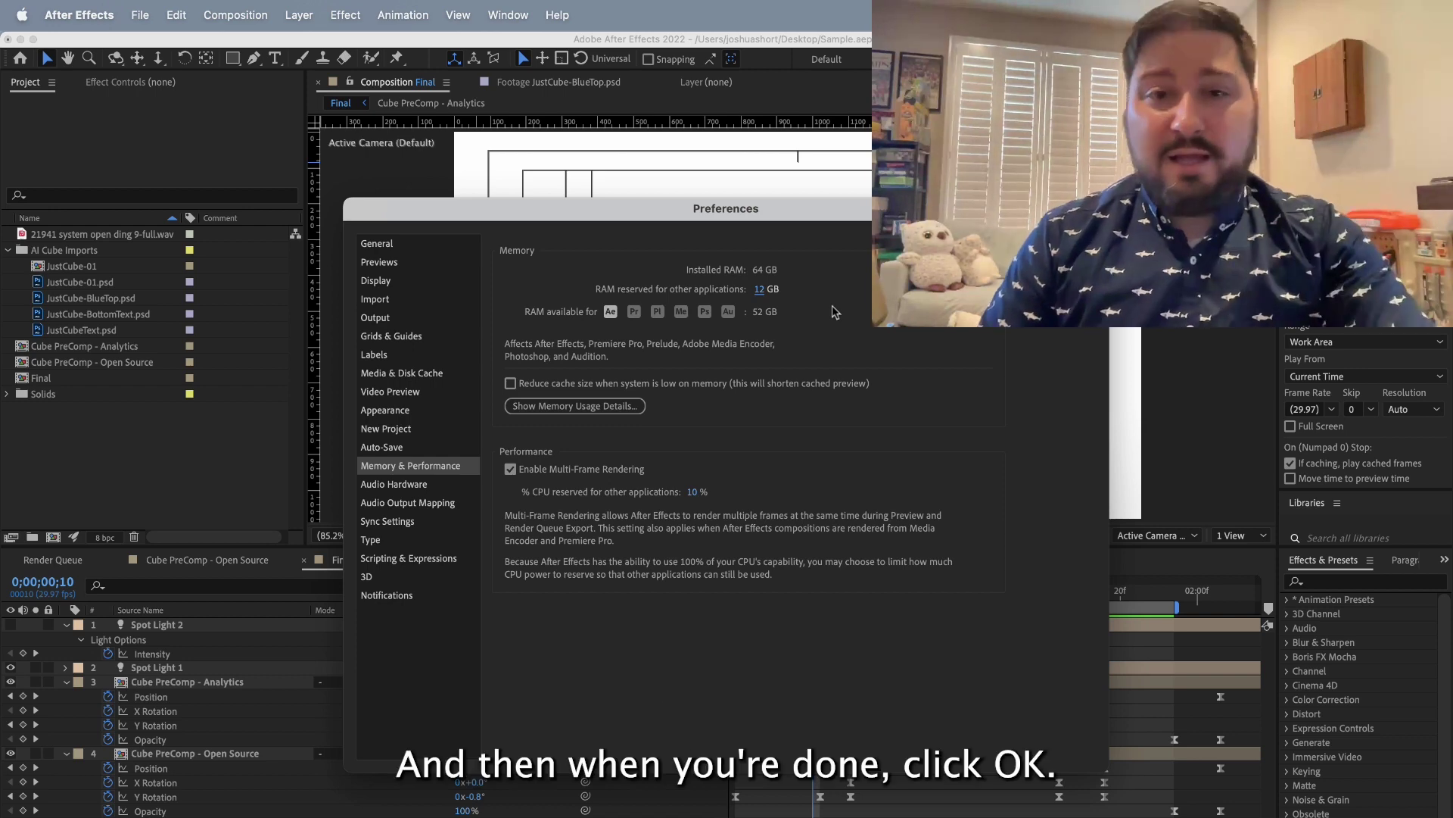
# - Confirm Preferences with OK and keep the Final composition's preview resolution at Quarter
pyautogui.press('Return')
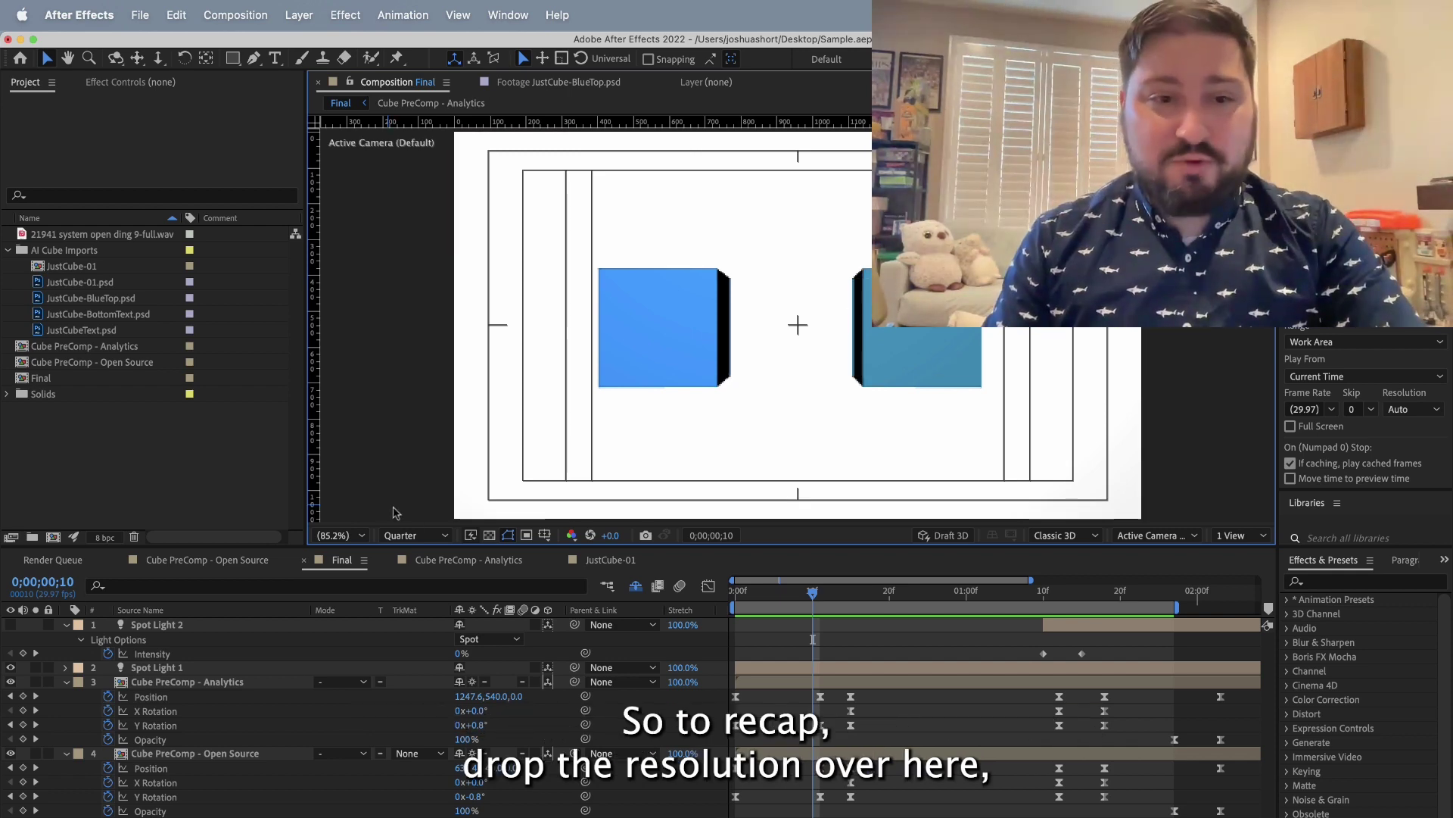
pyautogui.click(408, 535)
pyautogui.click(418, 500)
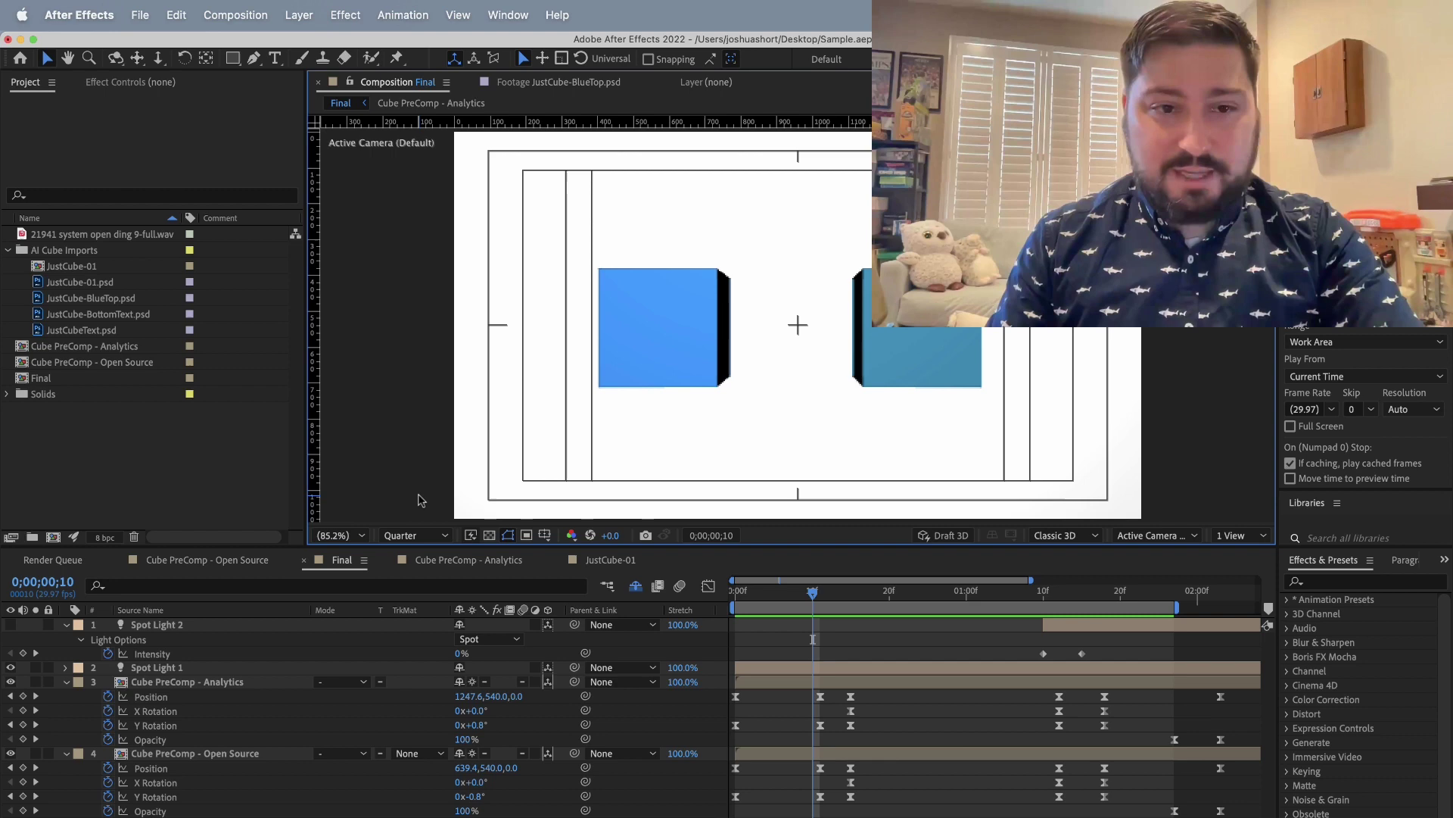